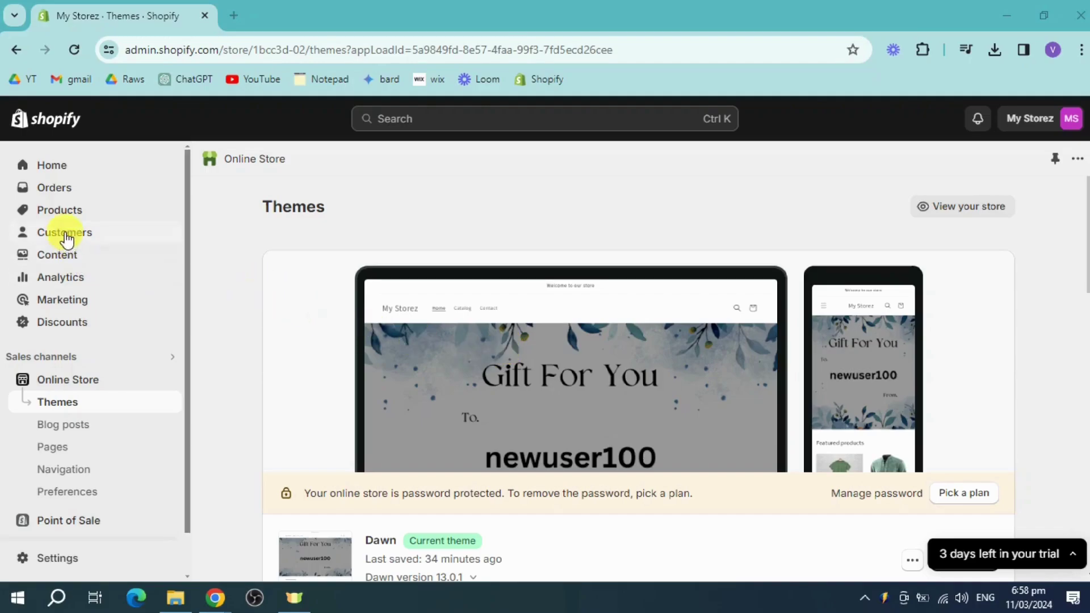
Open the Products list and scroll through the existing items such as Example Hat, Pants and T-Shirt
click(75, 215)
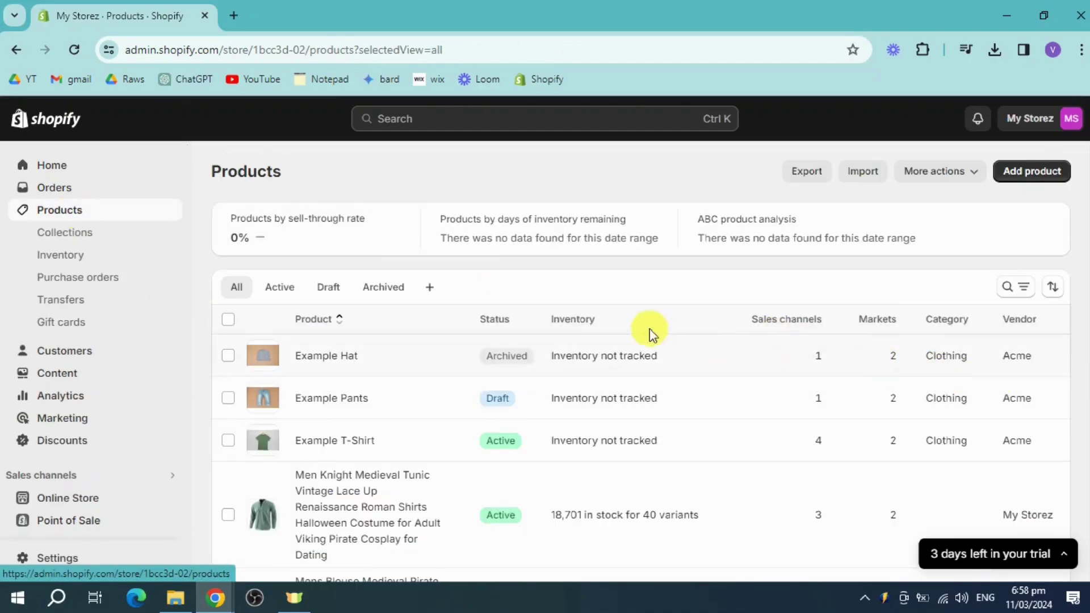
scroll(653, 328, down, 1)
scroll(927, 394, down, 3)
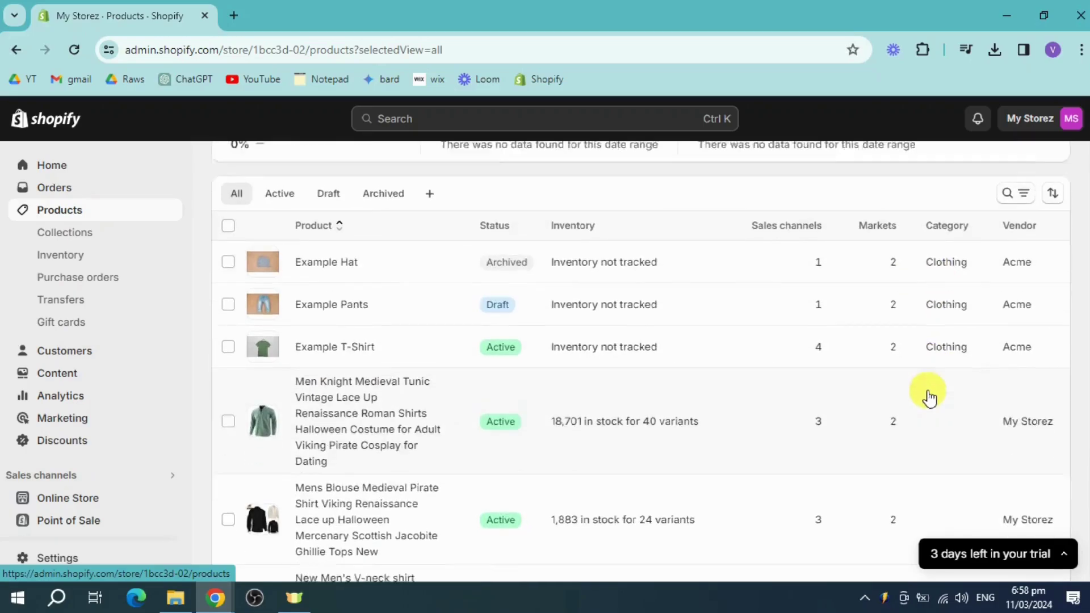
scroll(815, 412, up, 5)
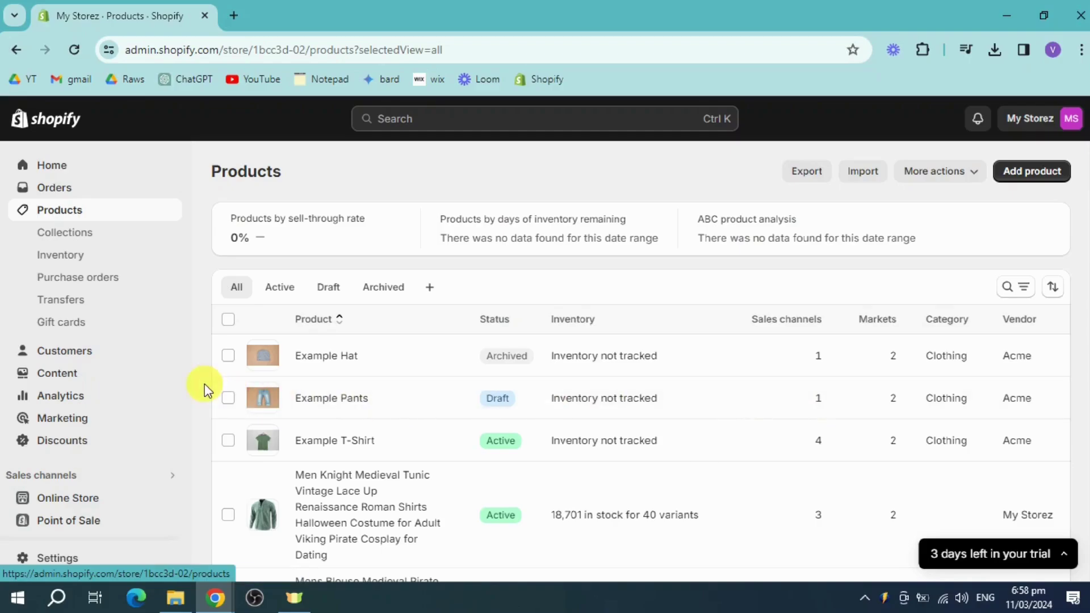
Start a new collection from Collections and title it 'Dropshipping'
click(87, 238)
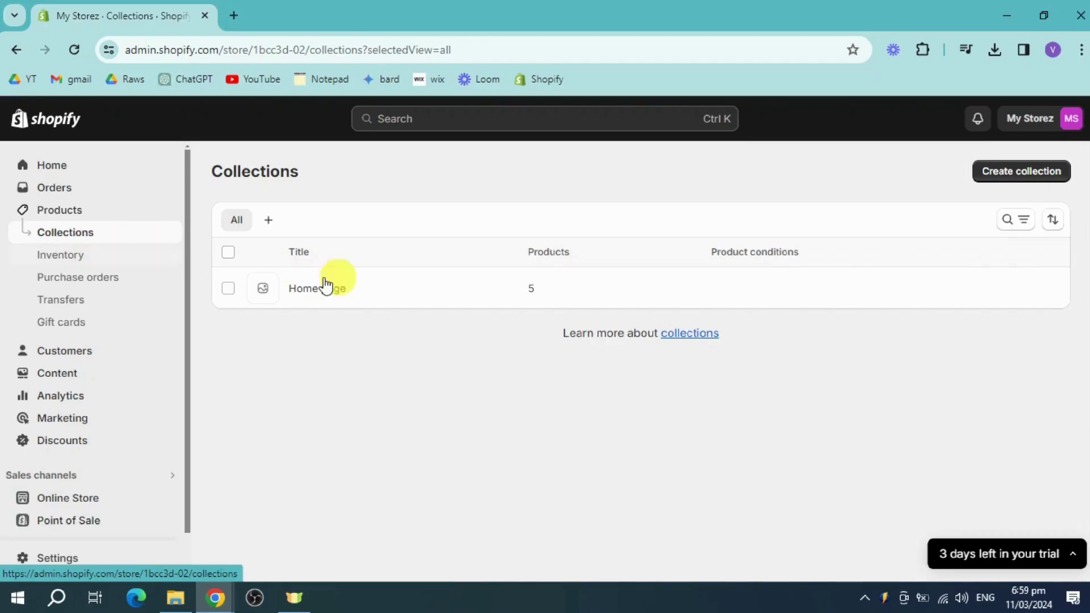
click(1021, 183)
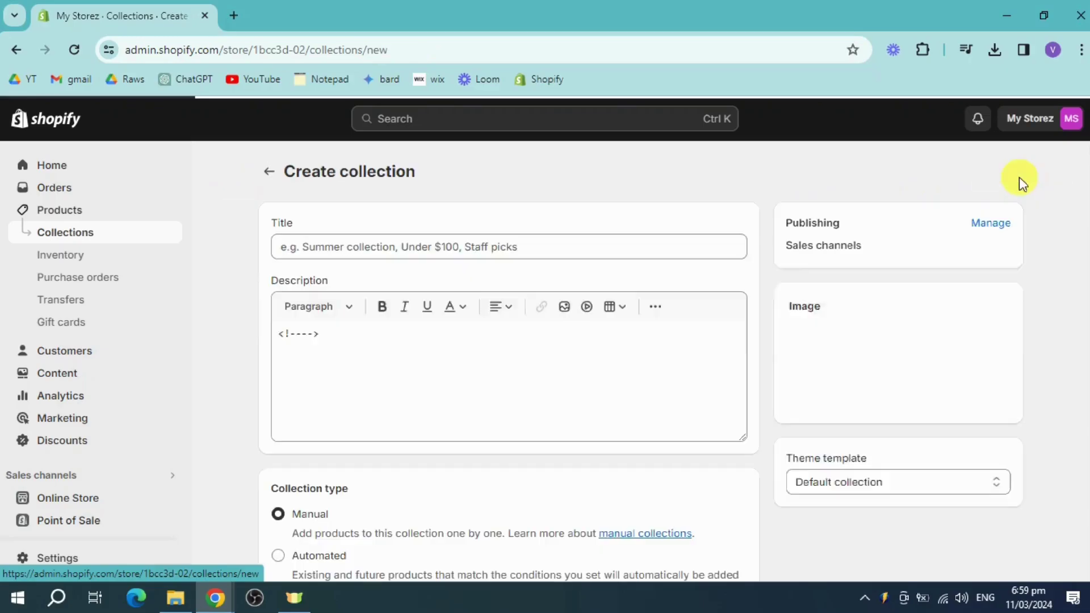
click(599, 248)
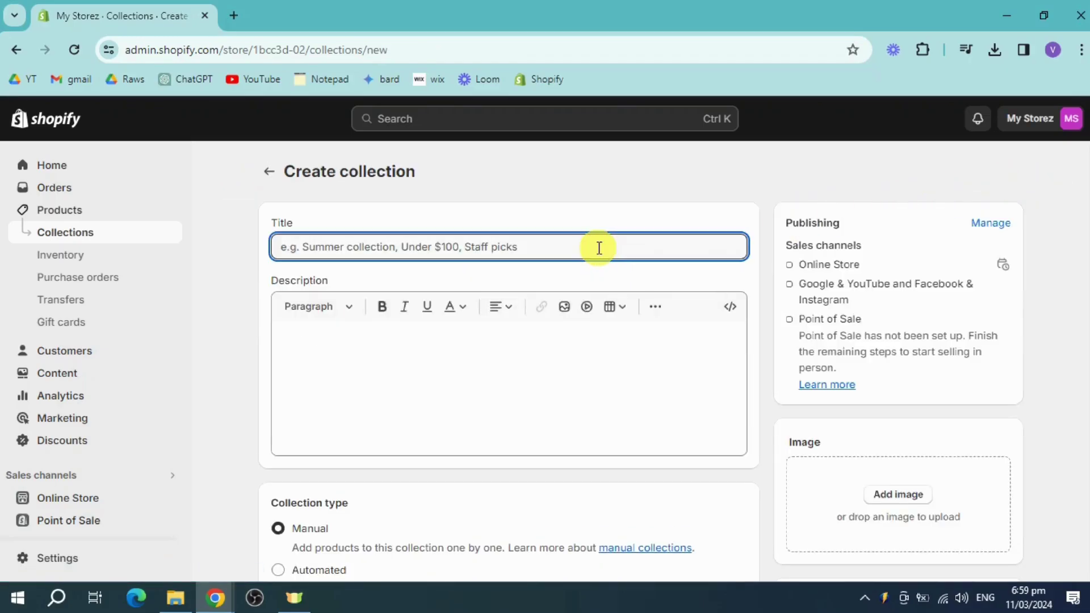
text(Dropshipping)
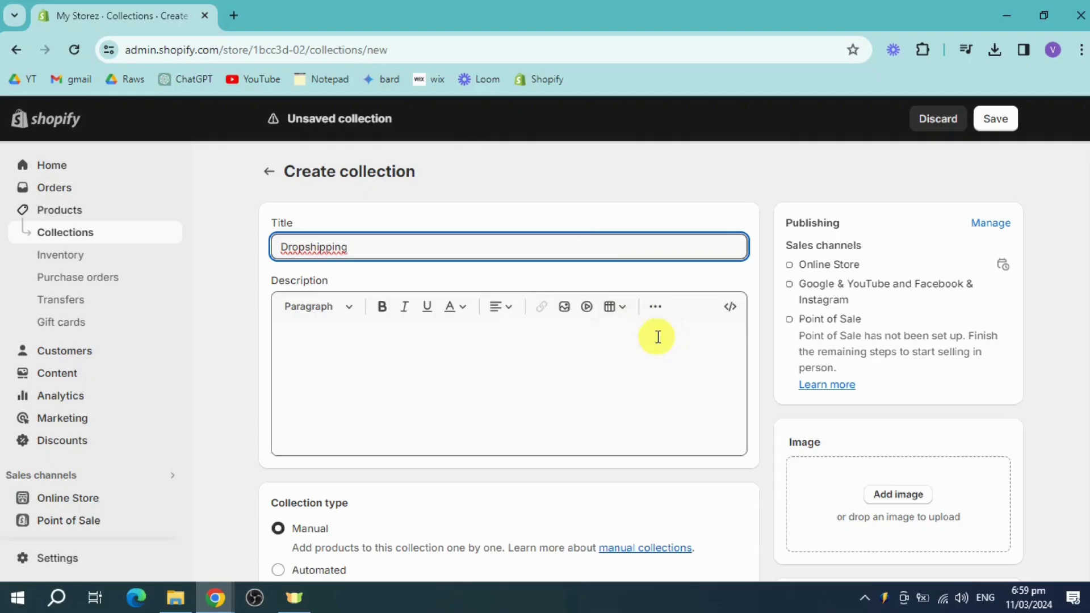
click(419, 362)
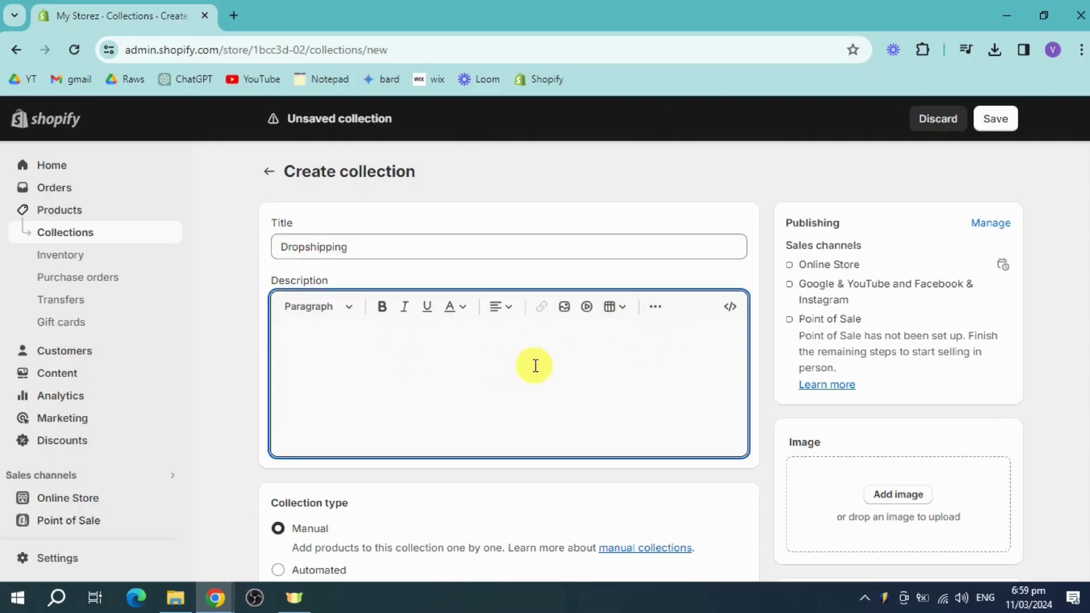
Keep the Manual collection type and save the Dropshipping collection
scroll(533, 365, down, 3)
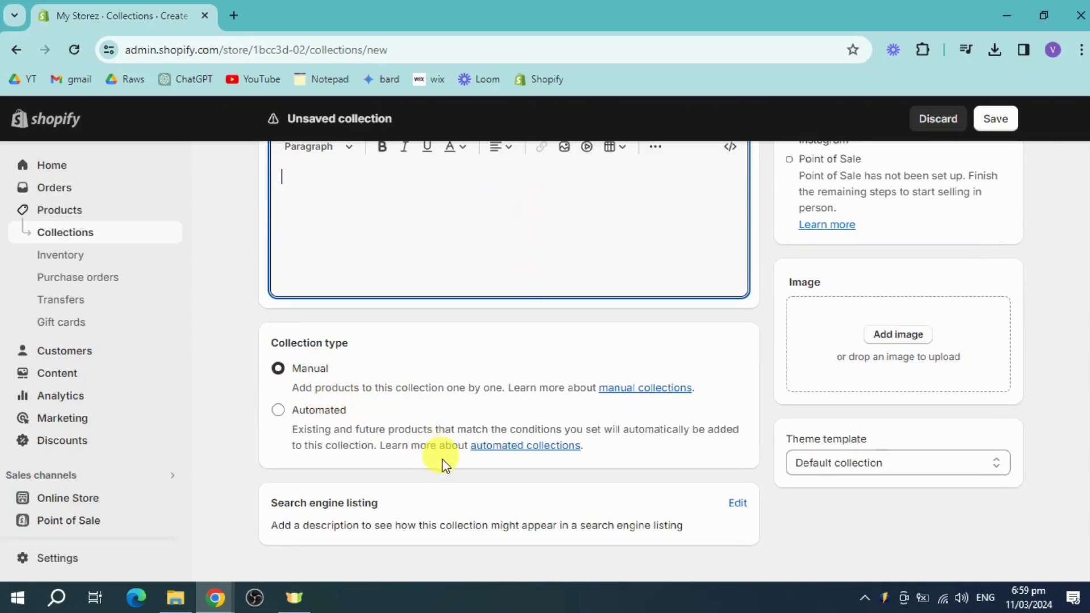
scroll(435, 446, down, 1)
scroll(689, 361, up, 3)
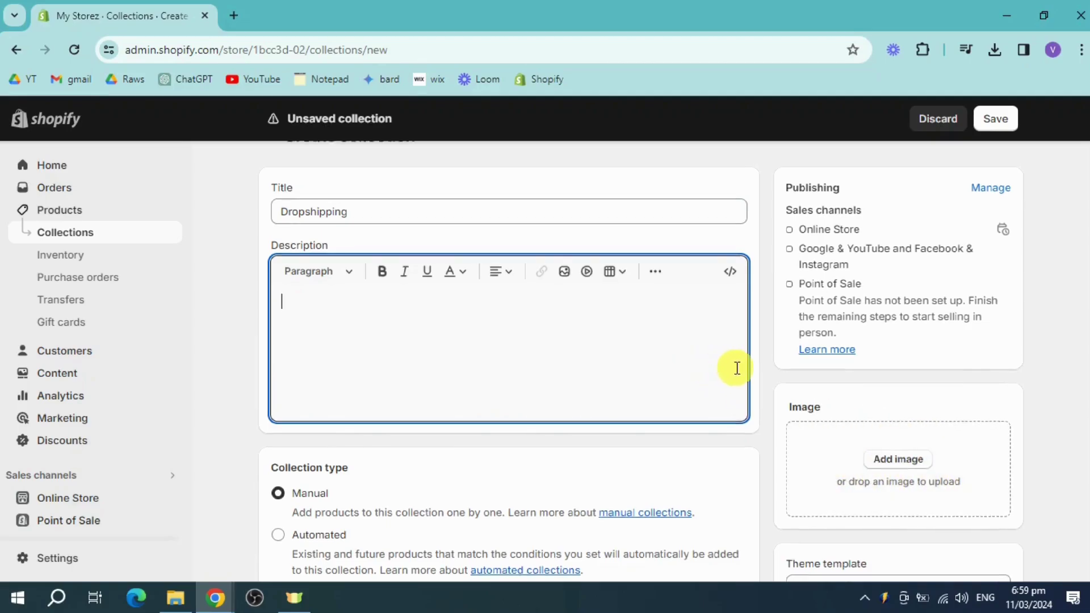
scroll(738, 361, up, 1)
scroll(741, 358, down, 3)
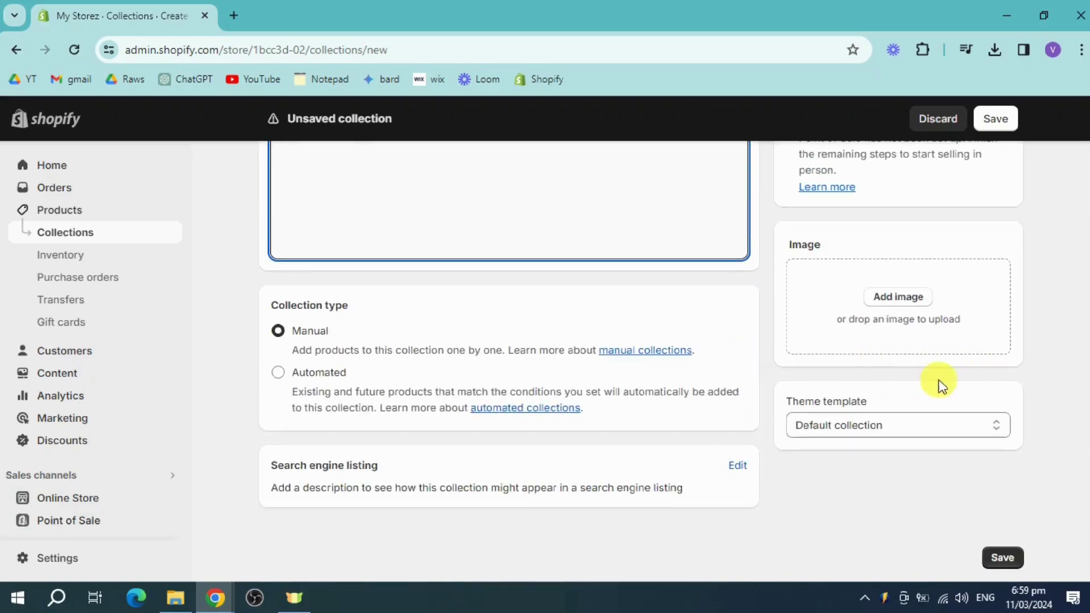
click(997, 557)
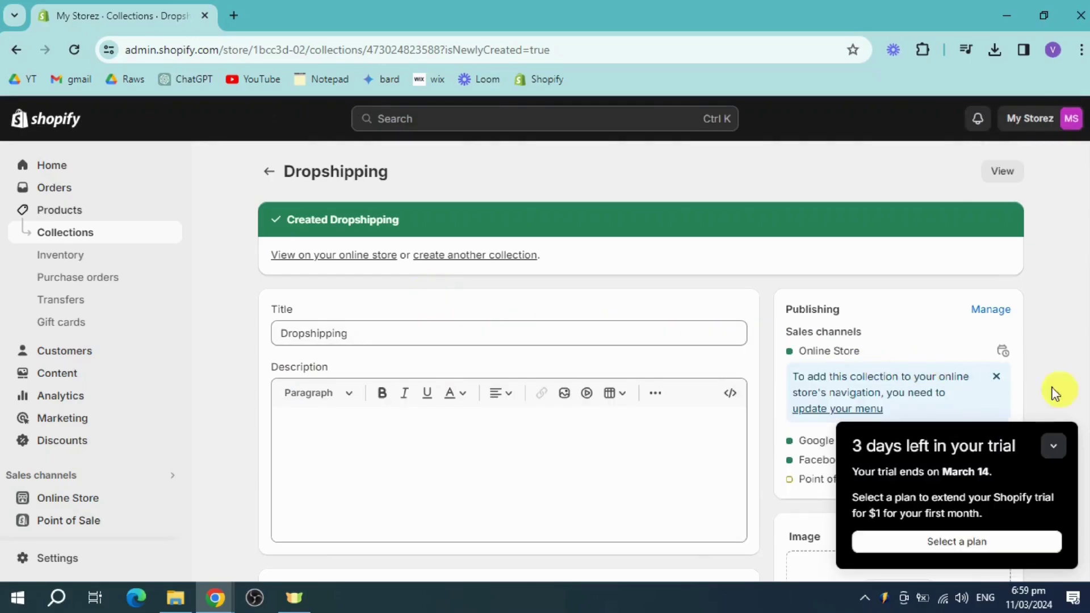
Dismiss the trial popup and browse store products from the collection's Products section
click(1053, 446)
scroll(766, 404, down, 6)
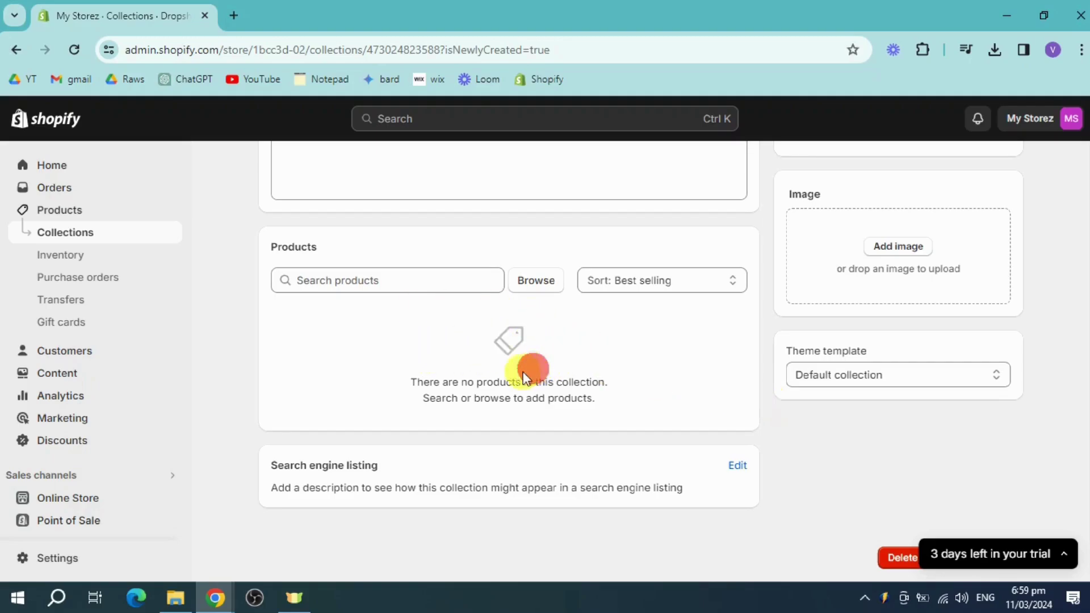
click(386, 279)
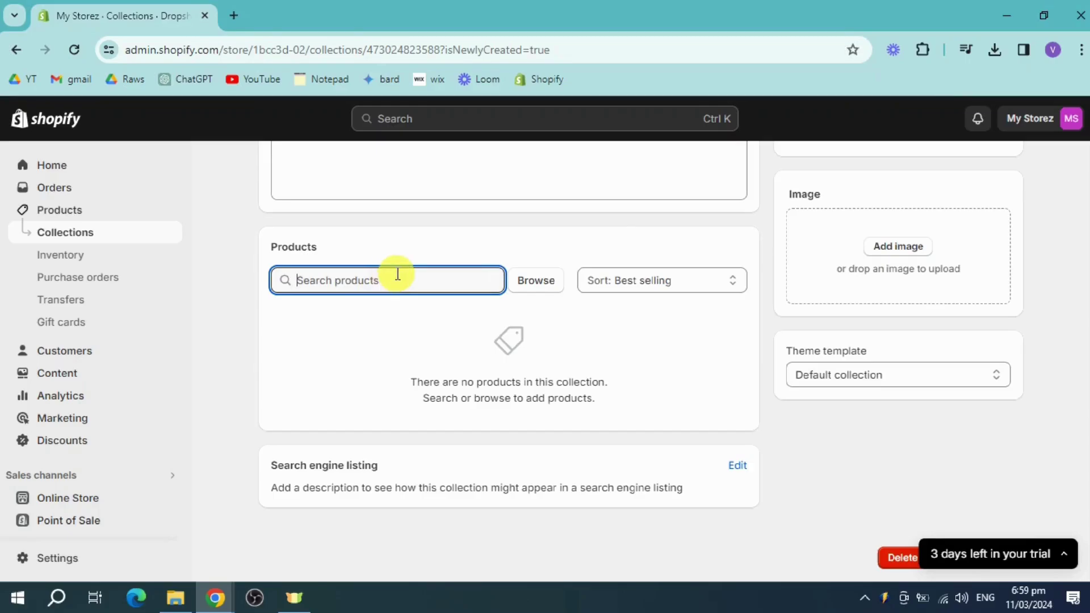
click(554, 276)
Select the V-neck summer shirt, medieval pirate blouse and medieval knight tunic
scroll(438, 364, down, 3)
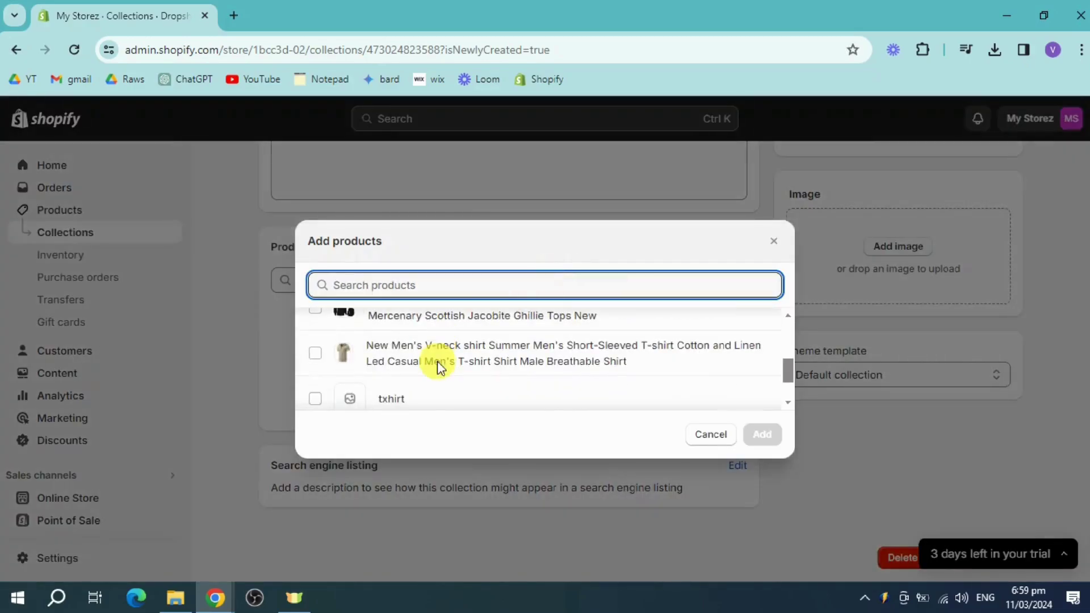
click(314, 354)
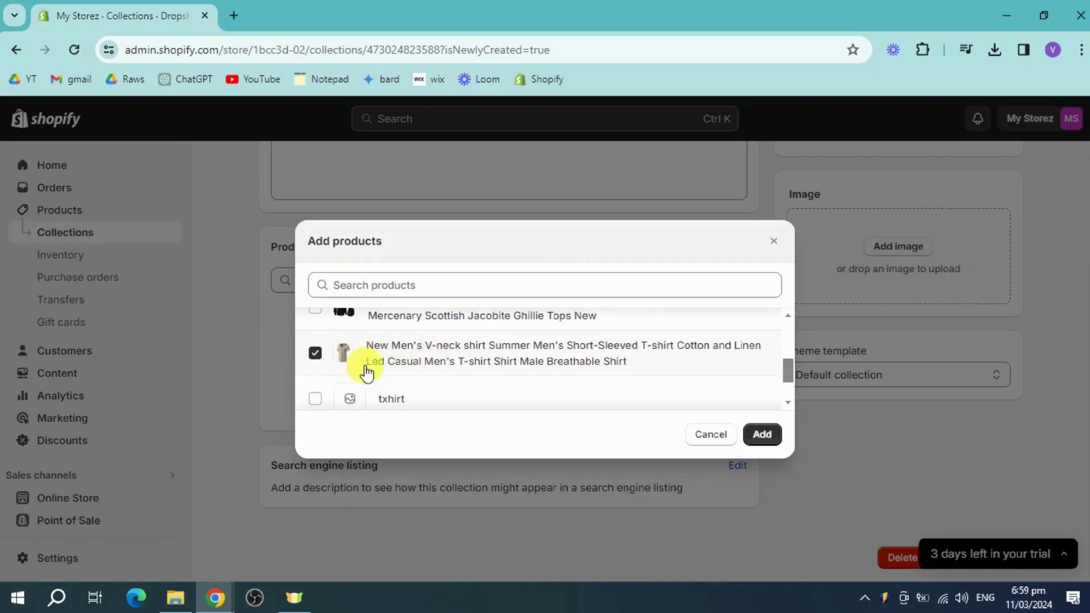
scroll(348, 372, up, 2)
click(315, 387)
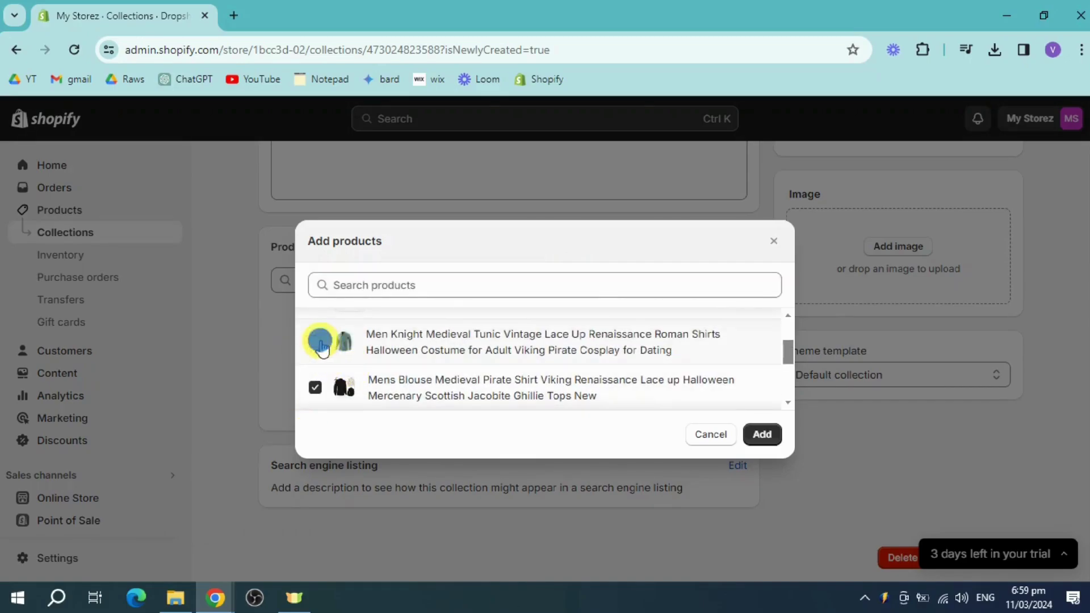
click(316, 341)
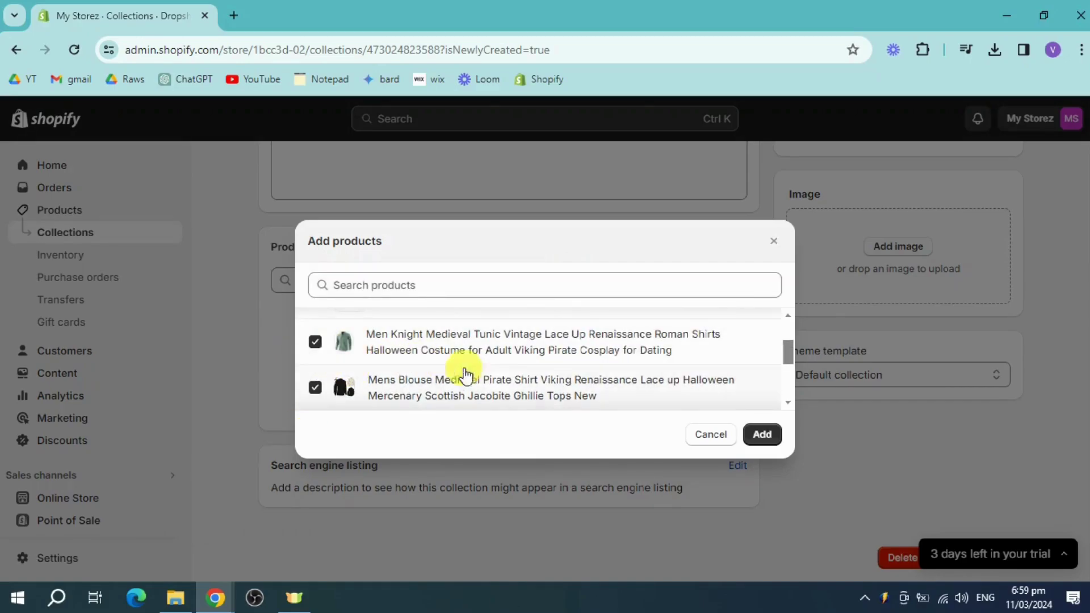
Add the three selected shirts to the Dropshipping collection
click(762, 435)
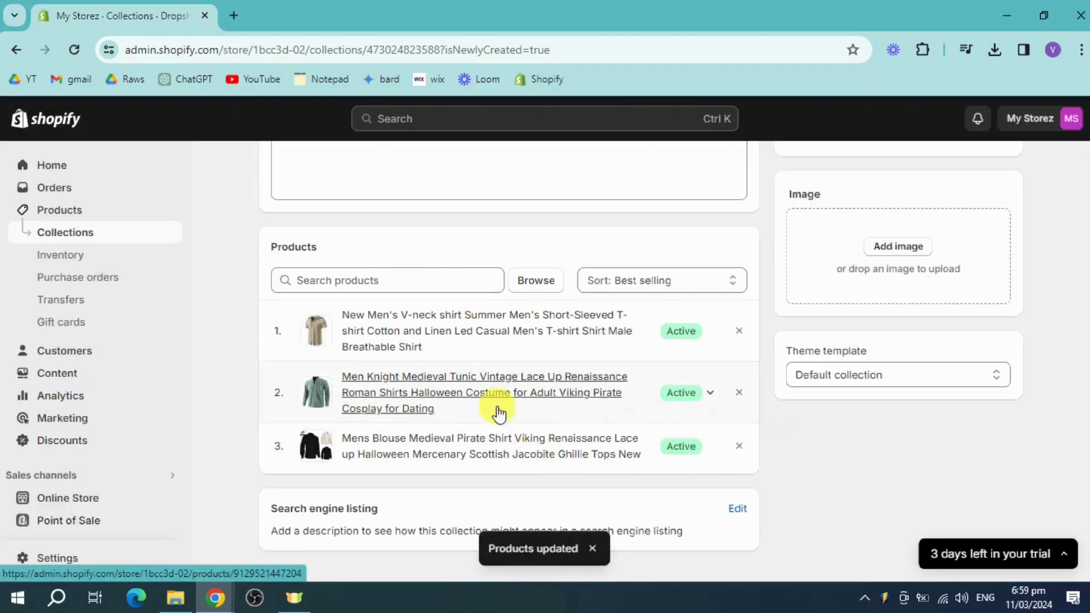
scroll(931, 429, up, 6)
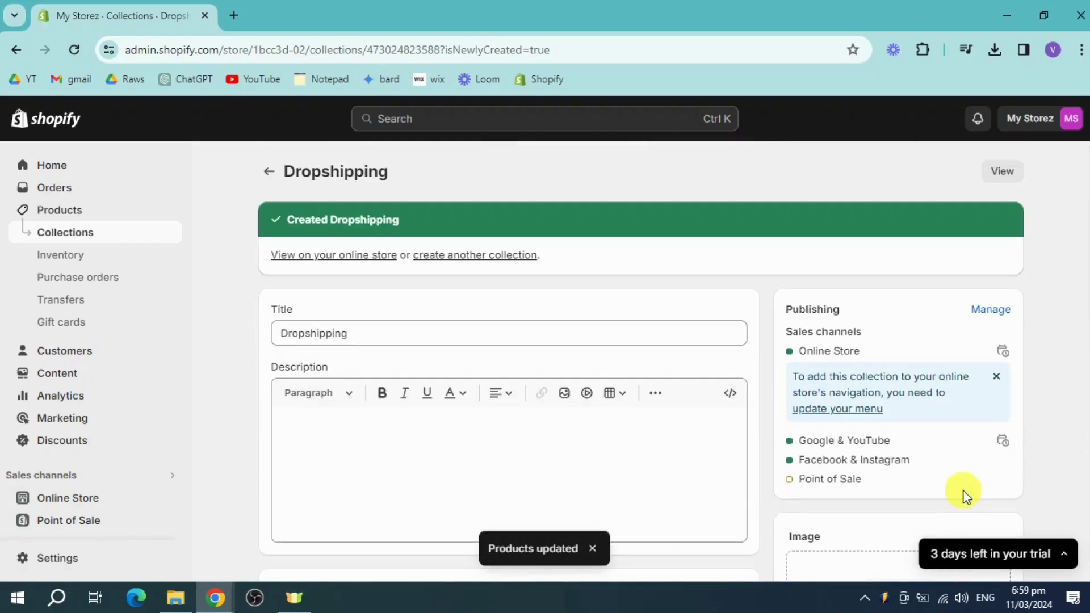
scroll(966, 431, down, 8)
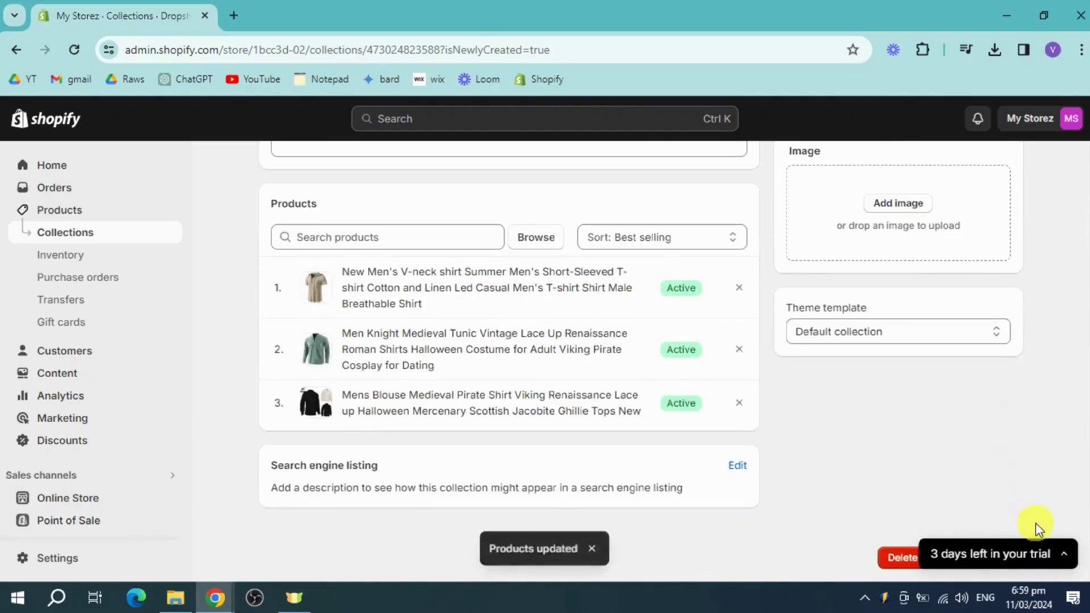
scroll(872, 538, up, 1)
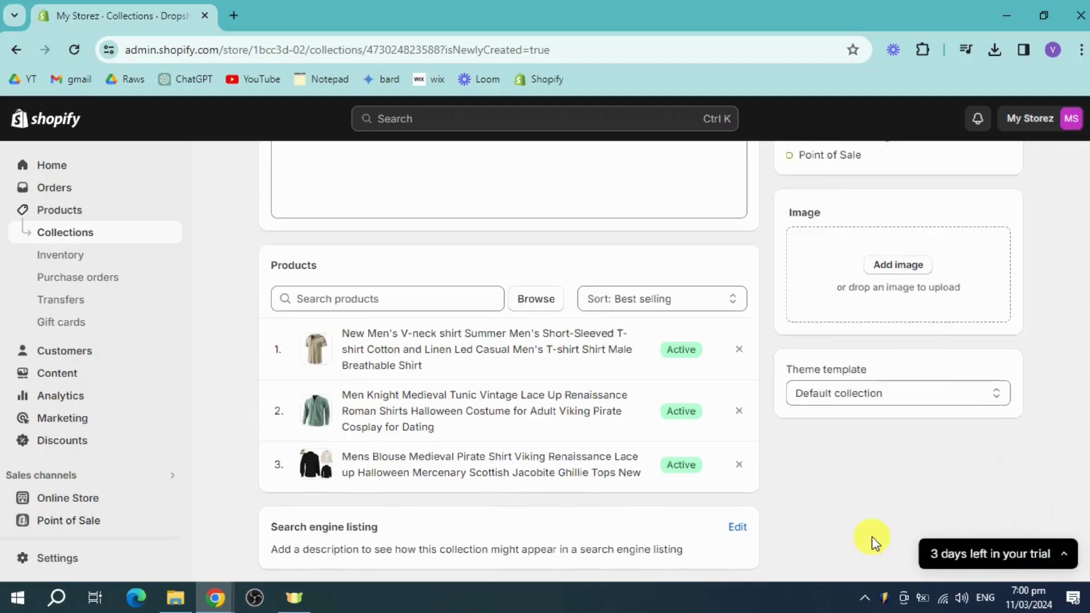
scroll(880, 540, down, 1)
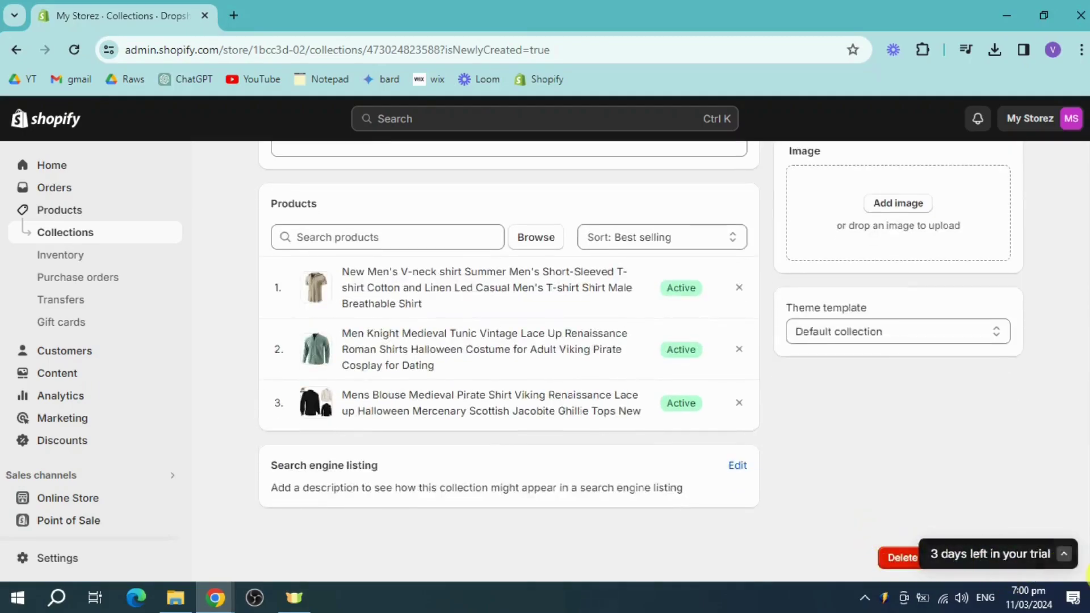
Review the trial details, then return to the Collections list showing Dropshipping with 3 products
click(1063, 553)
scroll(851, 487, up, 3)
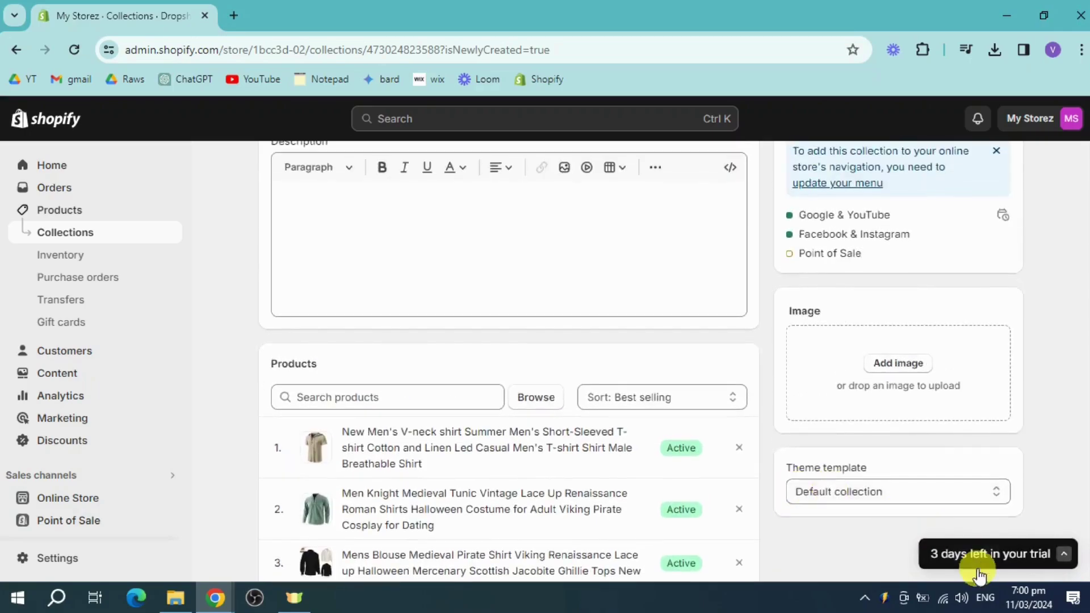
scroll(1001, 574, down, 3)
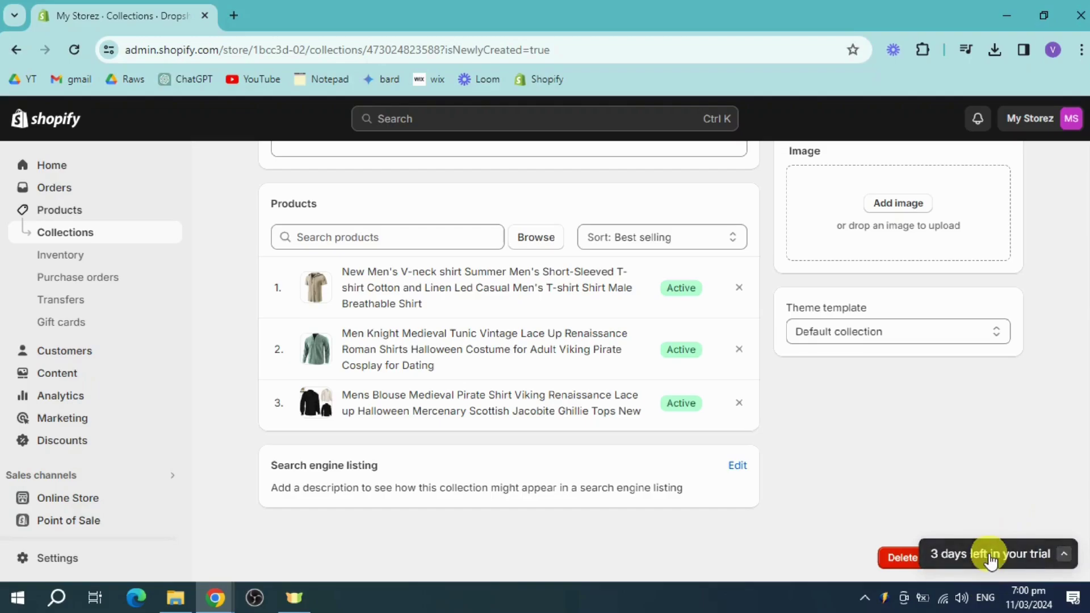
scroll(1000, 500, up, 7)
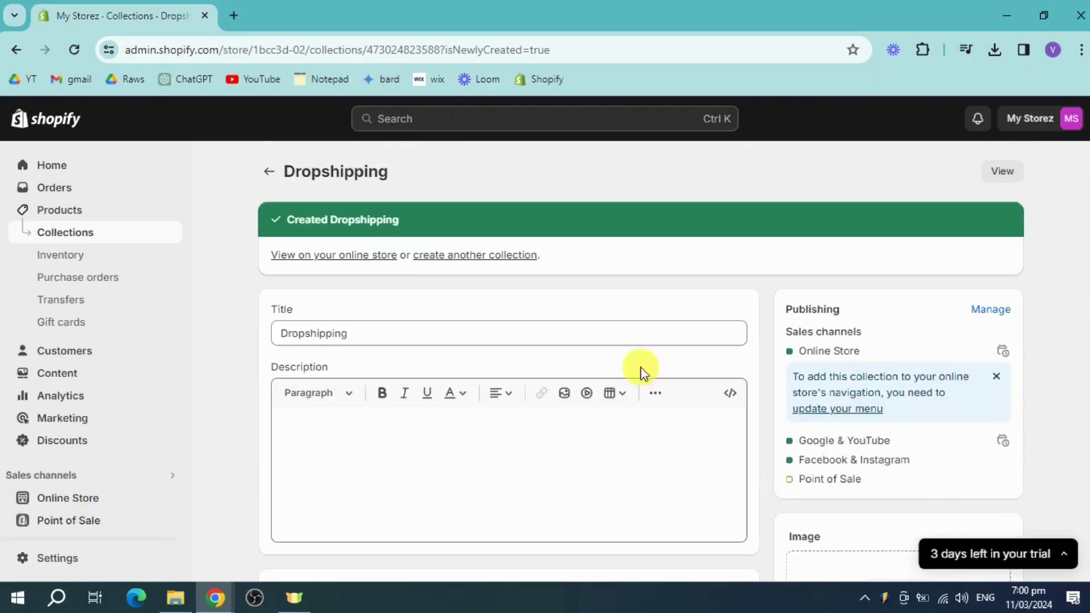
click(270, 177)
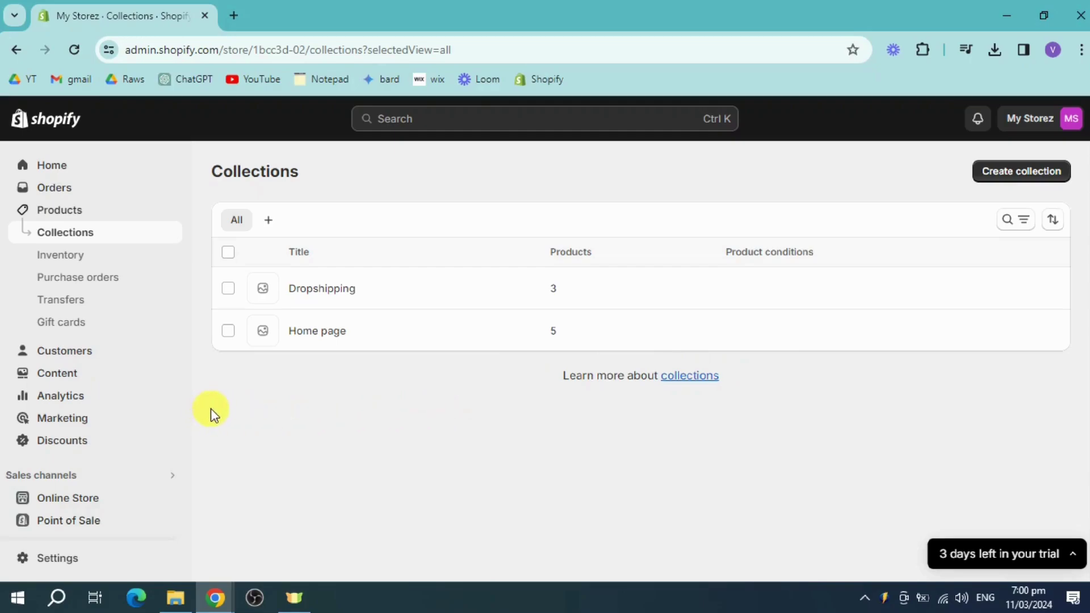
Go through Products, Content and Online Store to the Navigation page with Main and Footer menus
click(61, 213)
scroll(532, 372, down, 2)
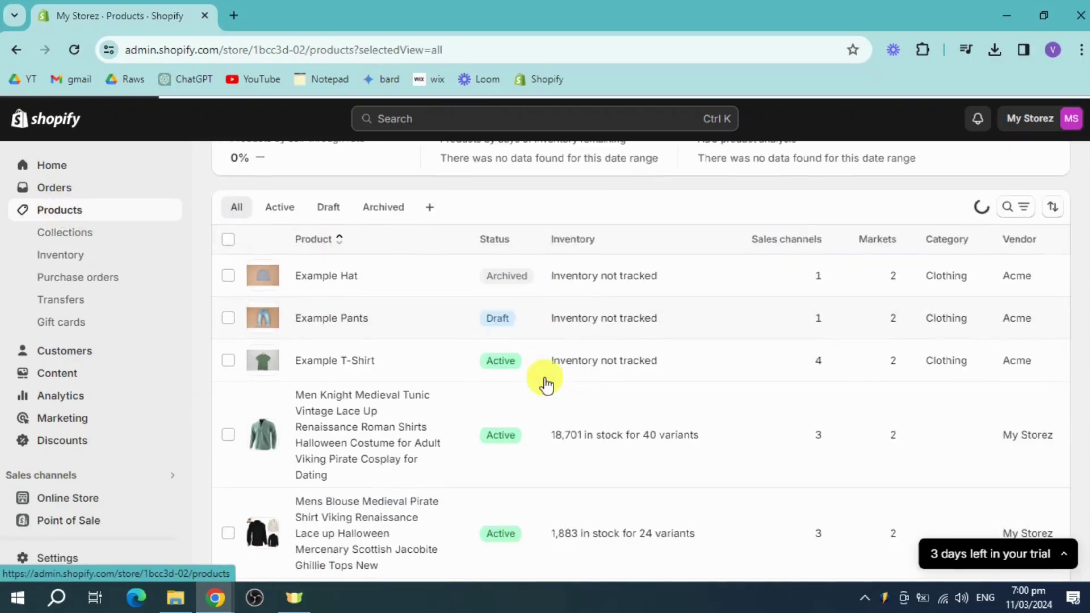
scroll(287, 431, down, 3)
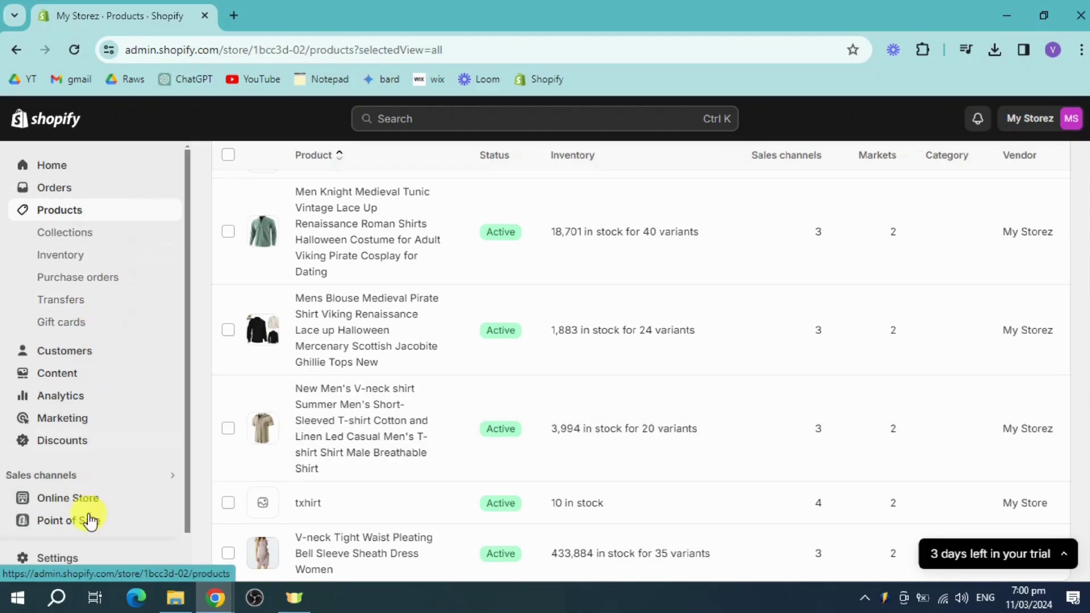
click(74, 377)
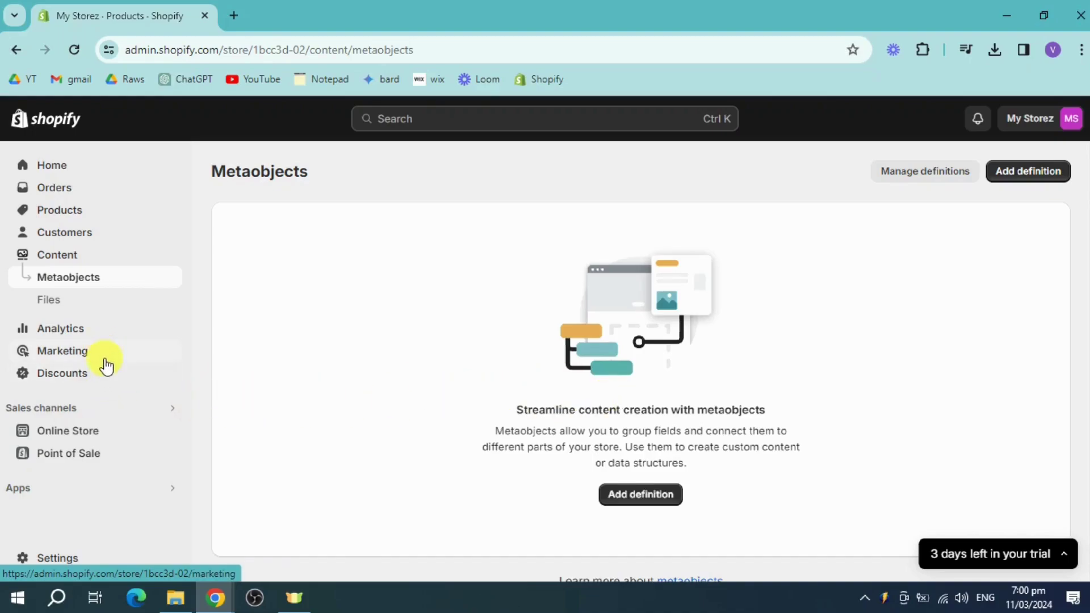
click(99, 431)
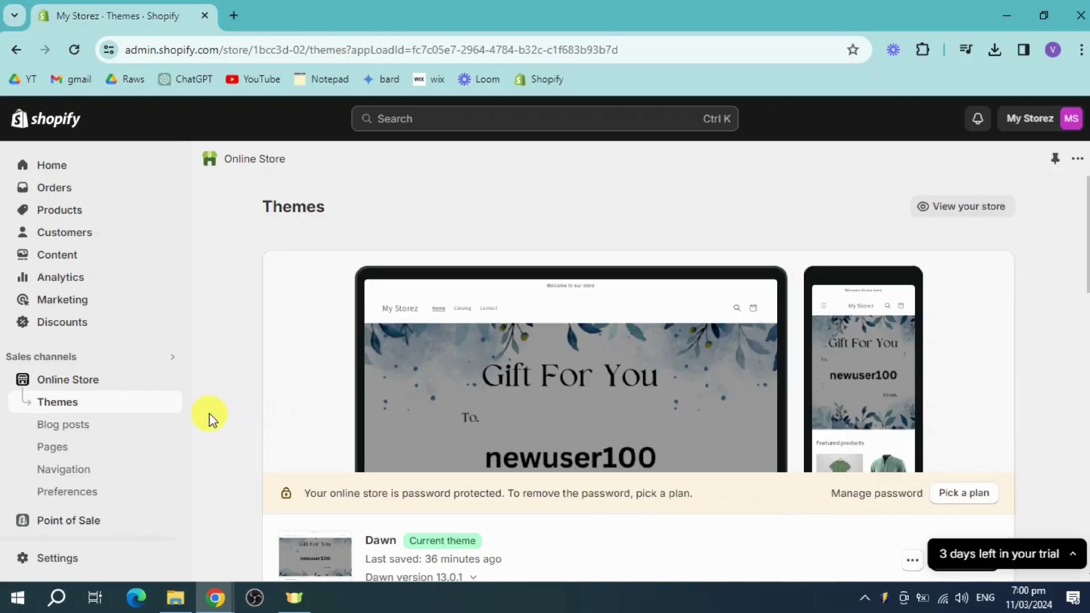
click(77, 476)
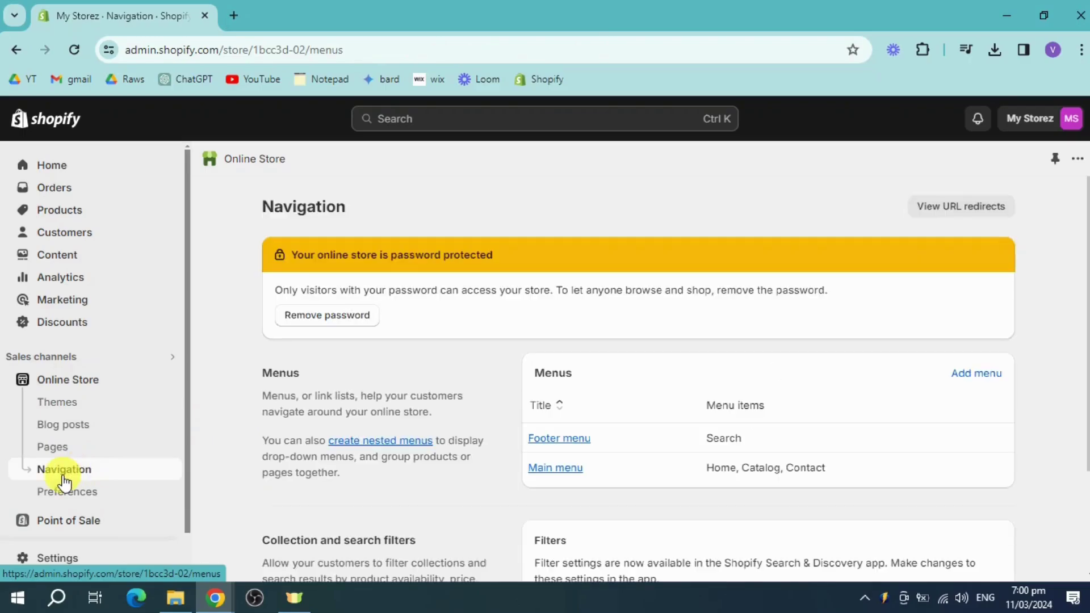
scroll(803, 409, down, 3)
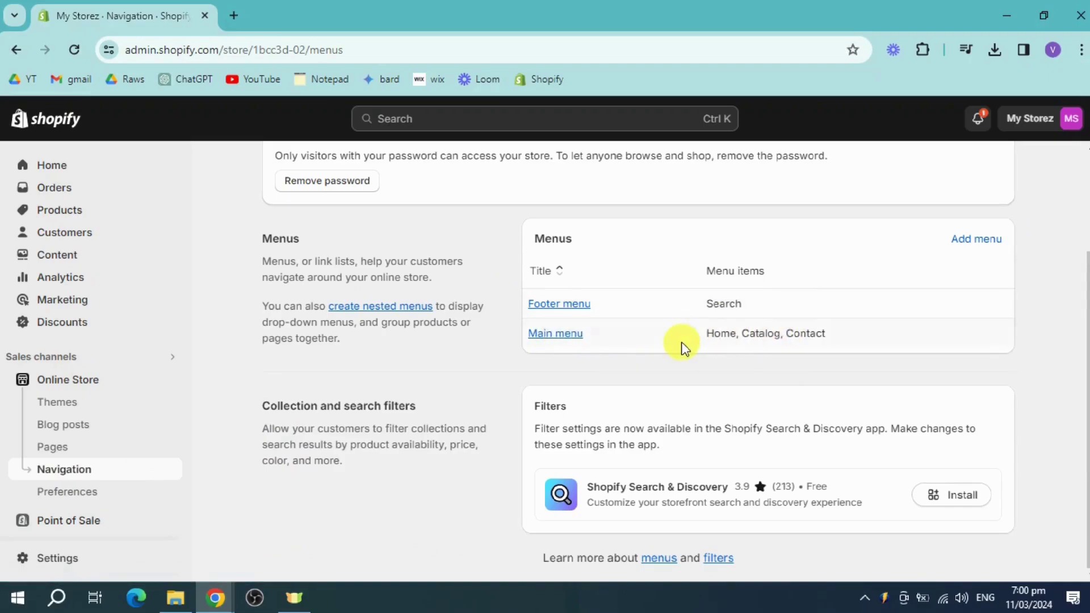
Open the Main menu and start a new menu item named 'Dropshipping'
click(564, 334)
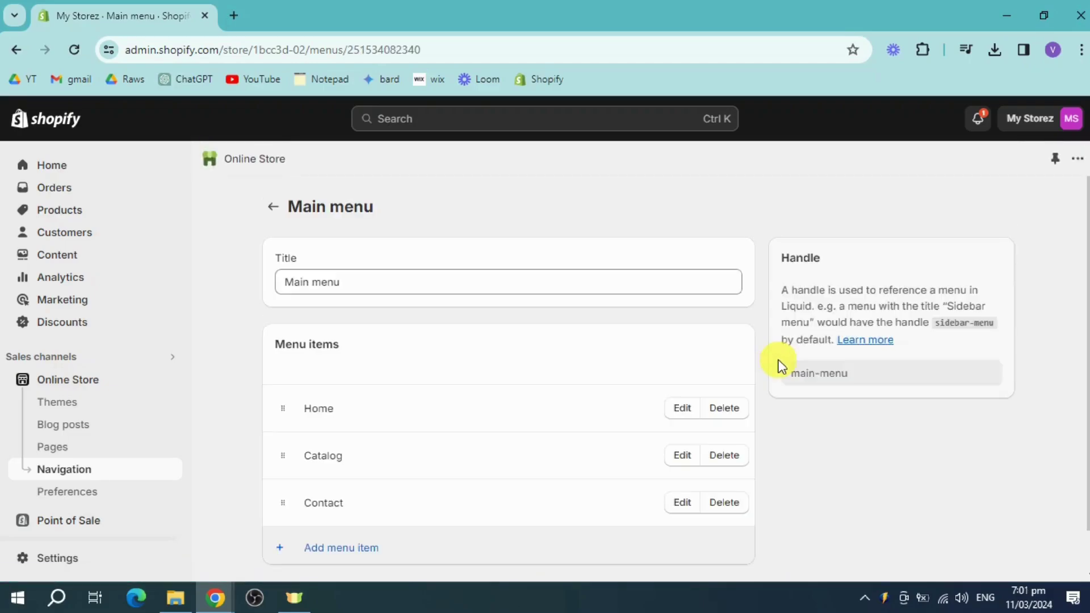
scroll(435, 384, down, 1)
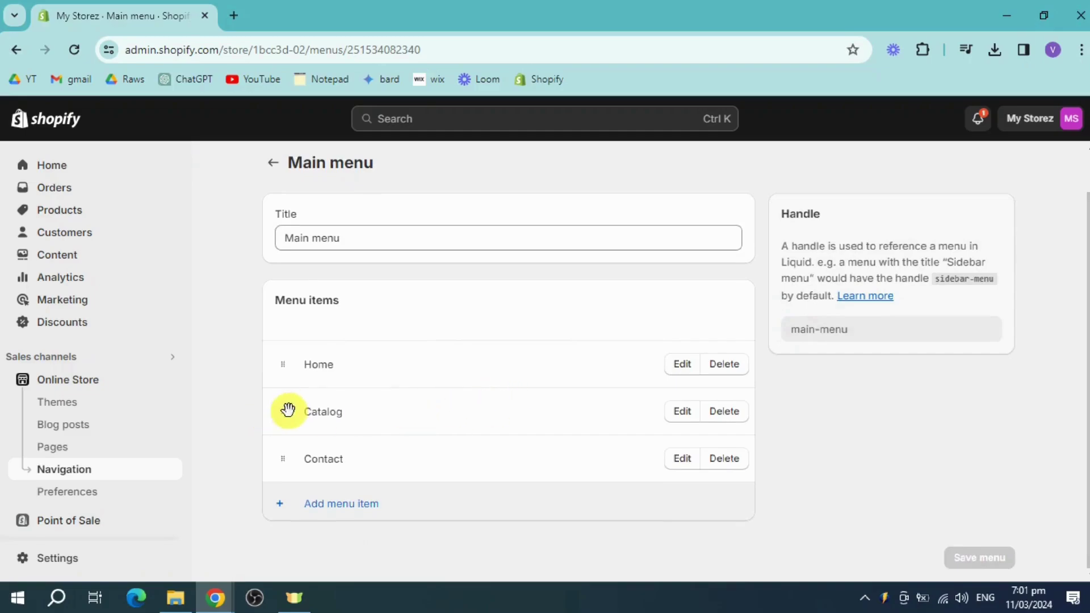
click(348, 510)
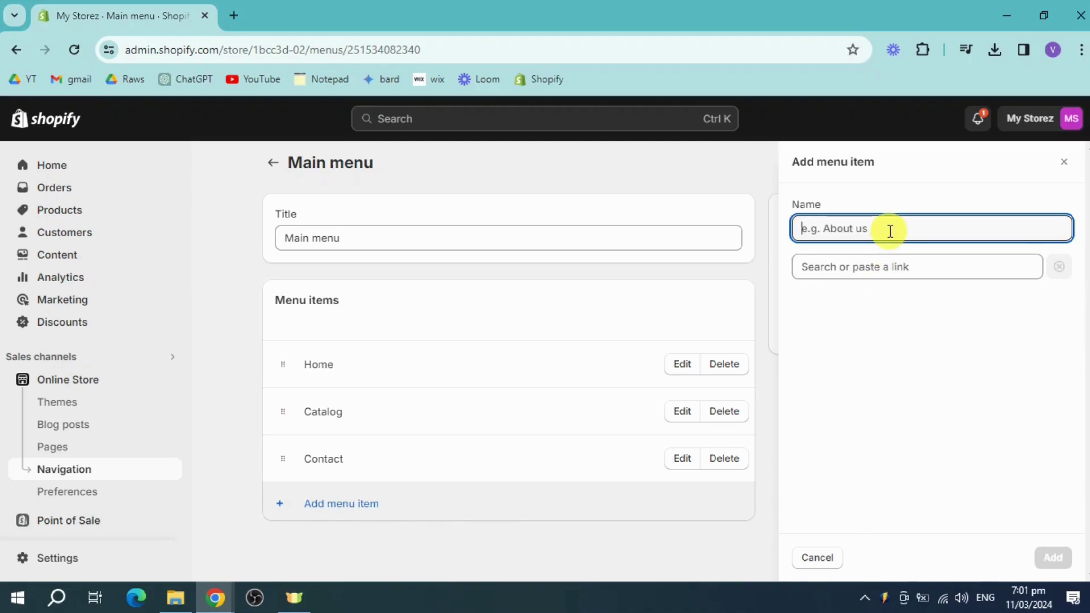
text(Dropshipping)
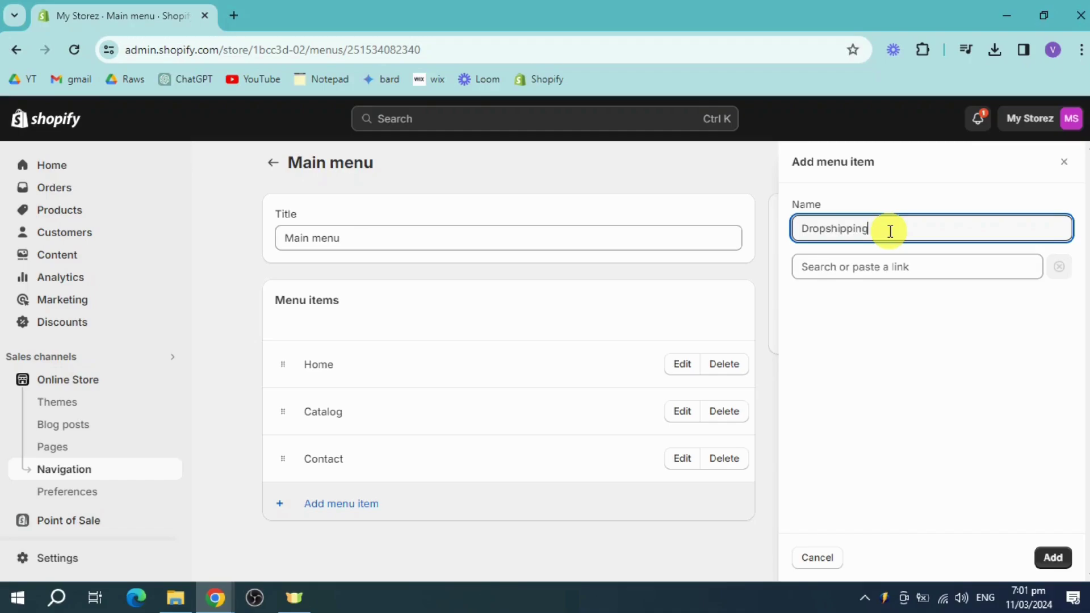
click(1050, 554)
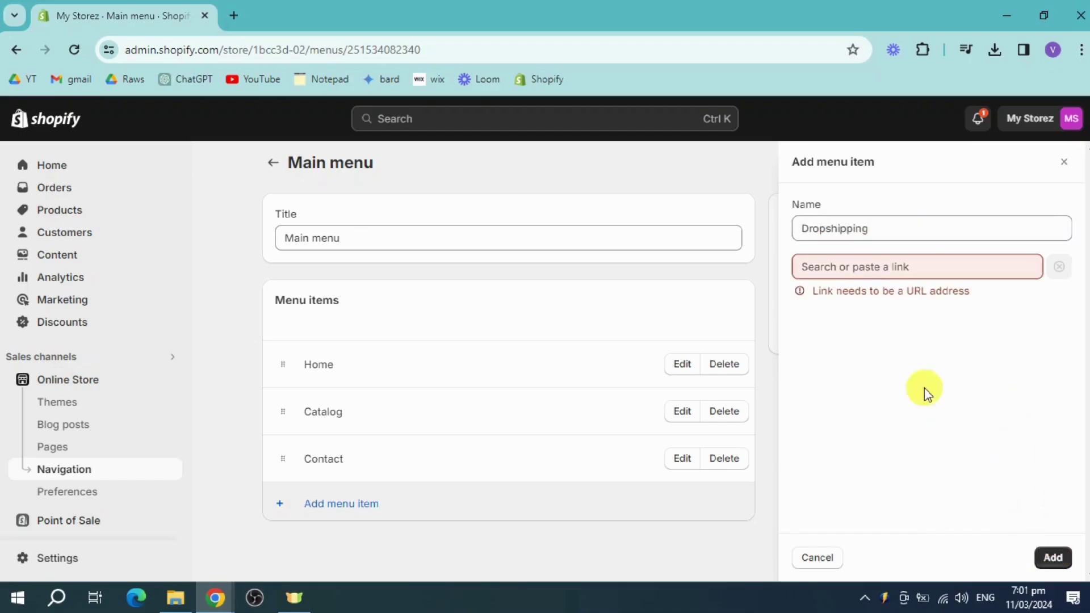
Link the new menu item to the Dropshipping collection
click(925, 267)
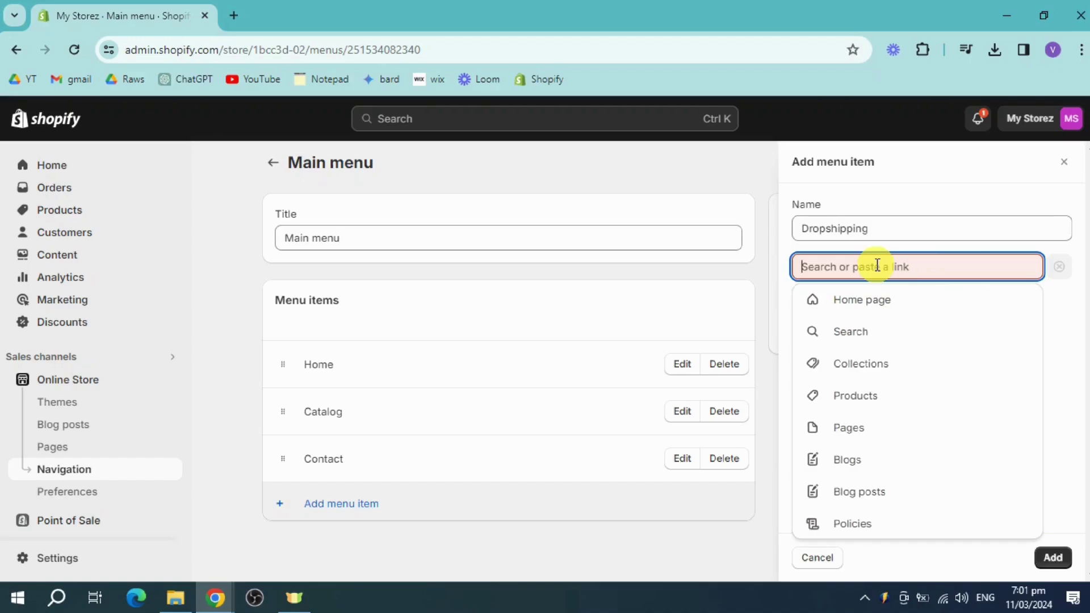
click(896, 378)
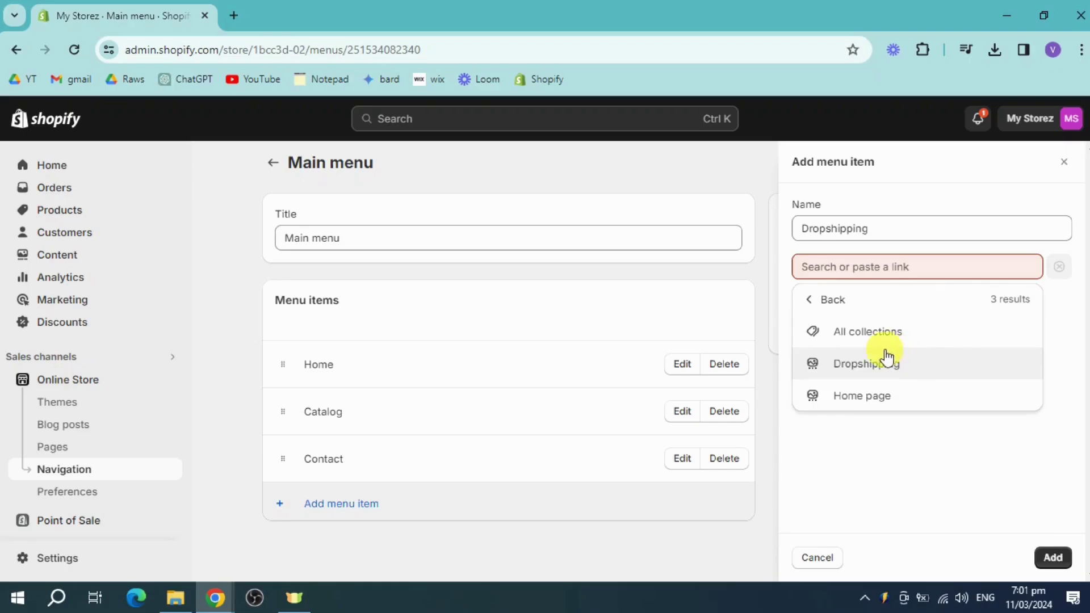
click(902, 371)
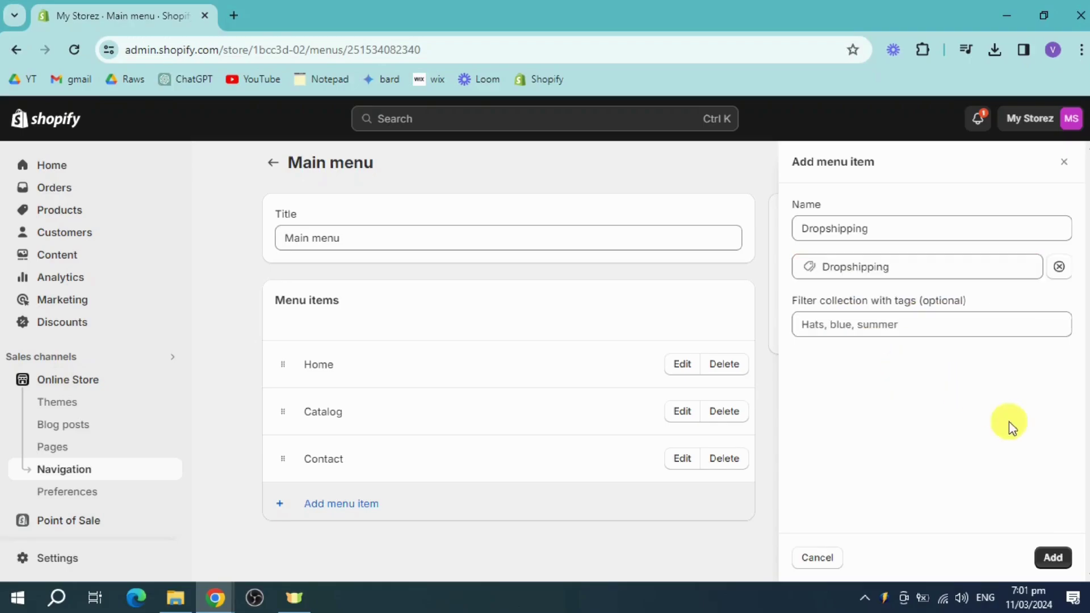
Add the Dropshipping item and drag it beneath Catalog to nest it
click(1052, 555)
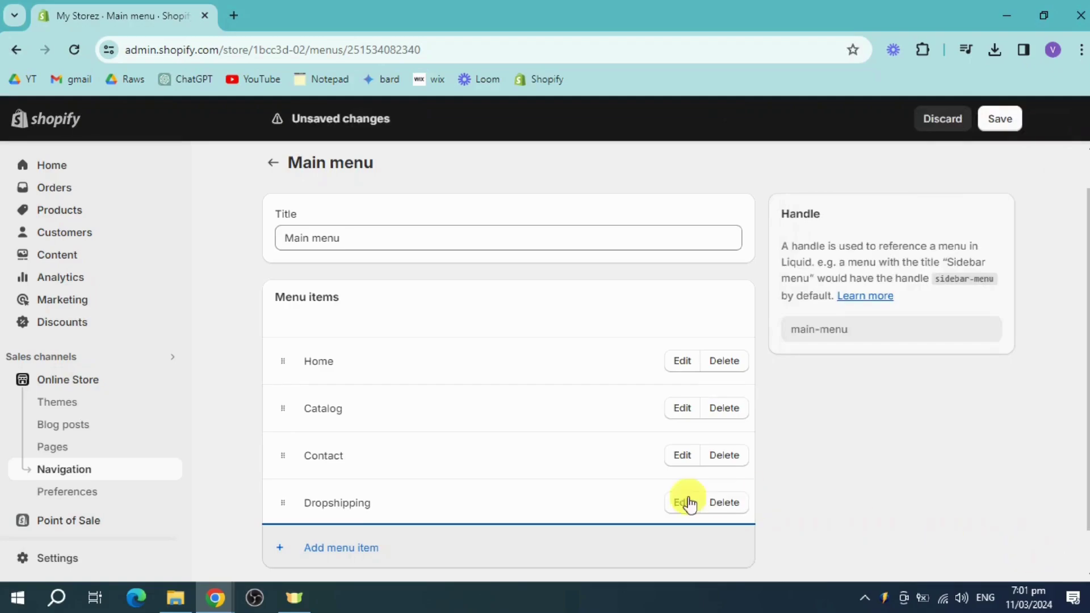
scroll(402, 427, down, 1)
click(349, 457)
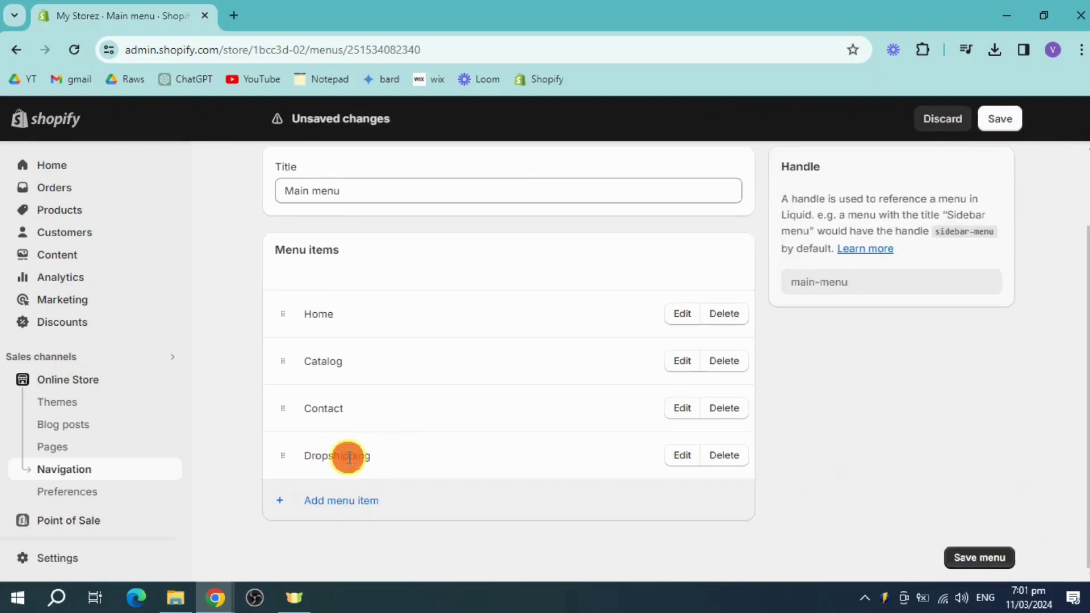
click(382, 458)
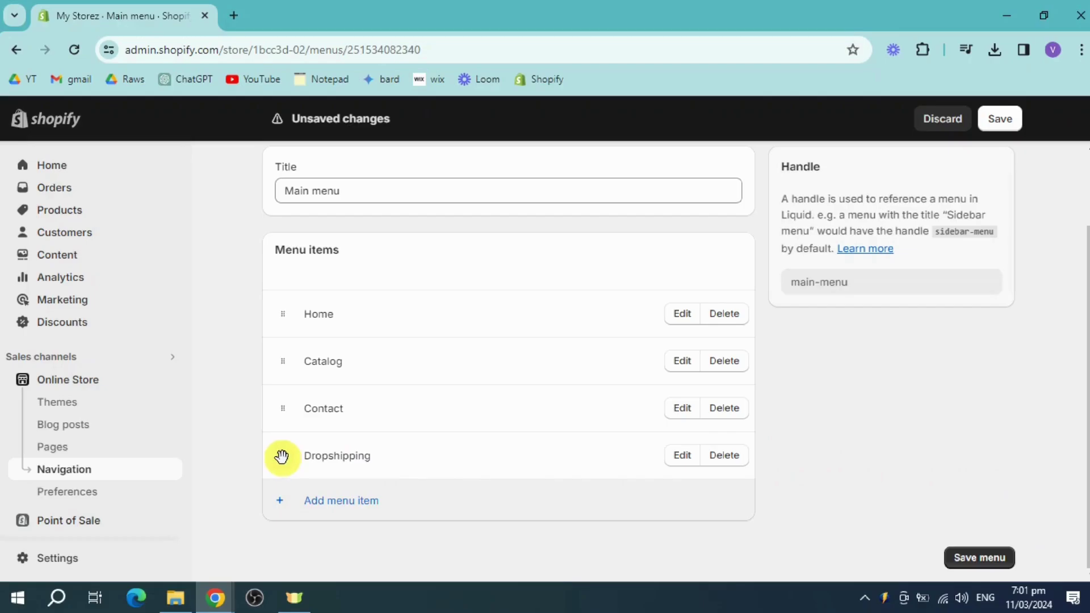
drag(280, 454, 379, 437)
Save the updated Main menu
scroll(511, 463, down, 2)
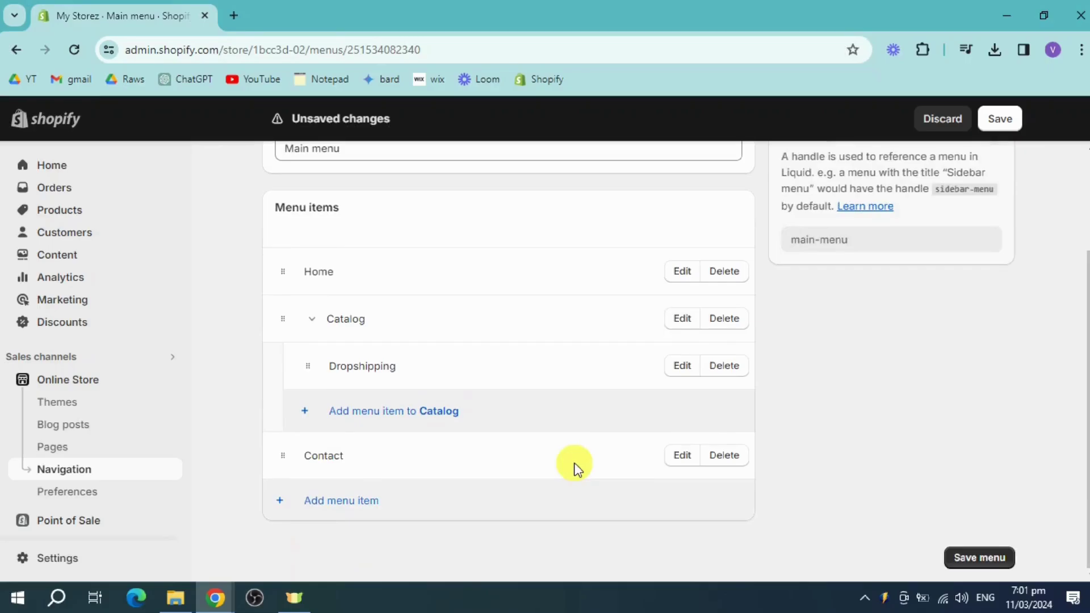
click(974, 556)
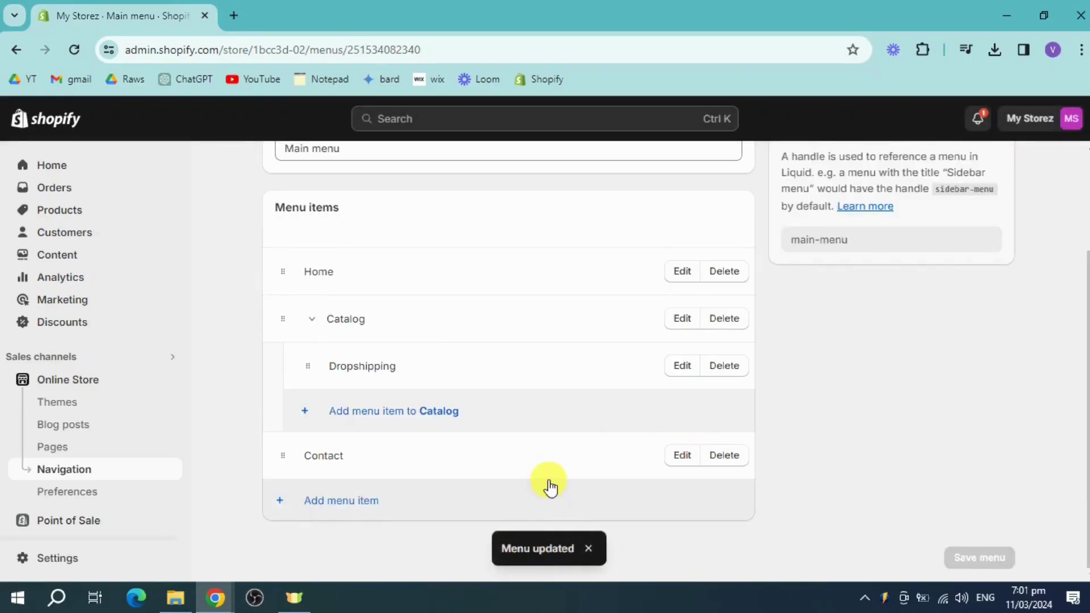
scroll(548, 486, up, 3)
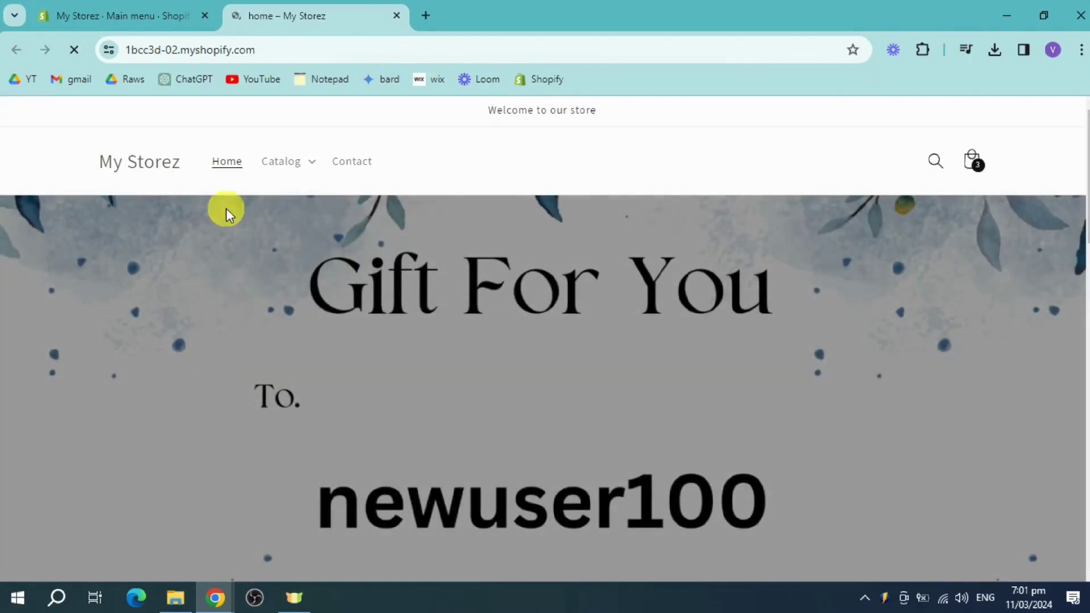
On the live storefront, choose Catalog > Dropshipping to view the collection's three shirts
click(312, 165)
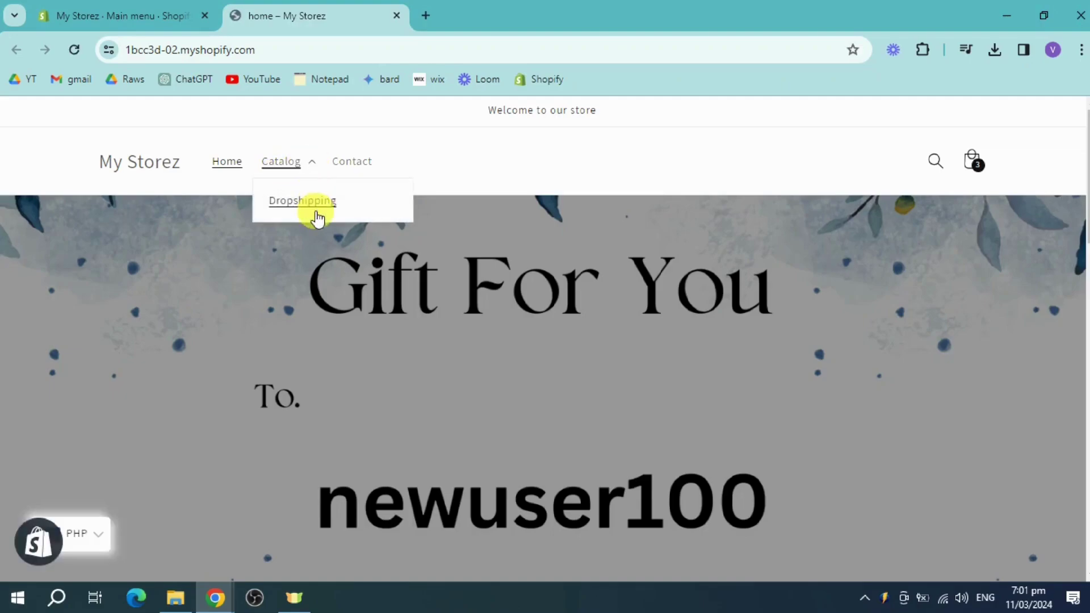
click(321, 203)
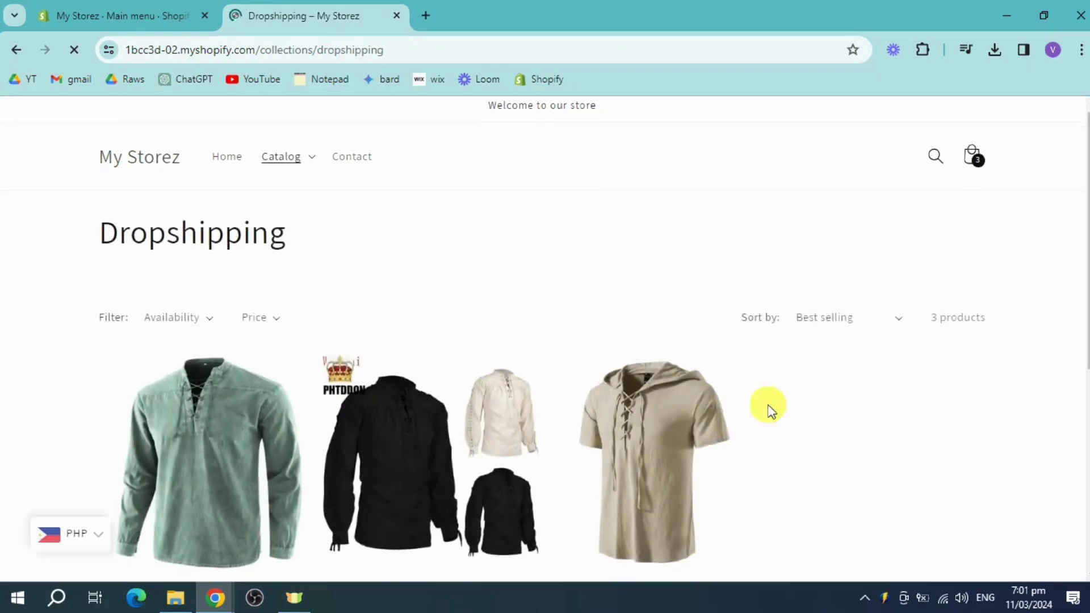
scroll(817, 414, down, 3)
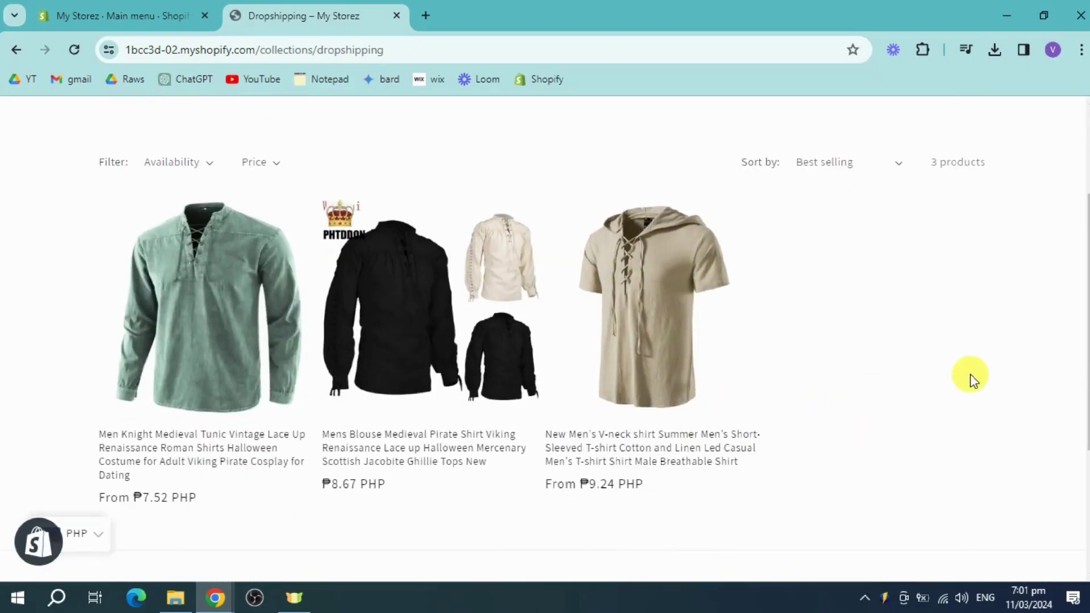